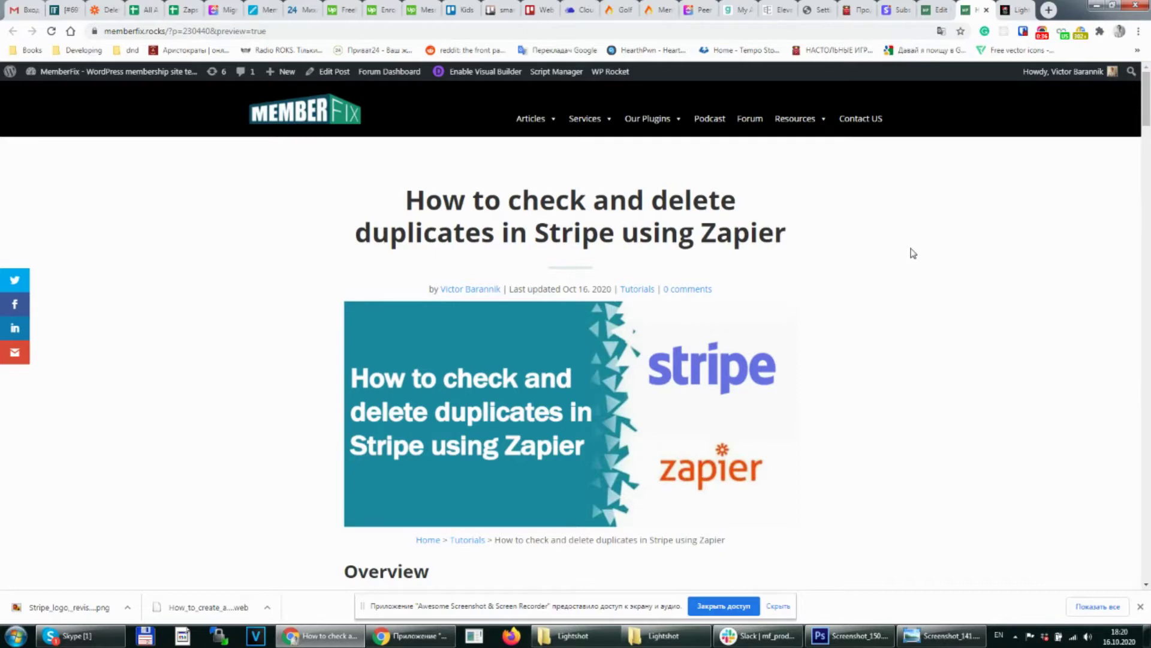
Step: Export all-date Stripe subscriptions to the CSV file subscriptions (2).csv
scroll(905, 256, "down", 4)
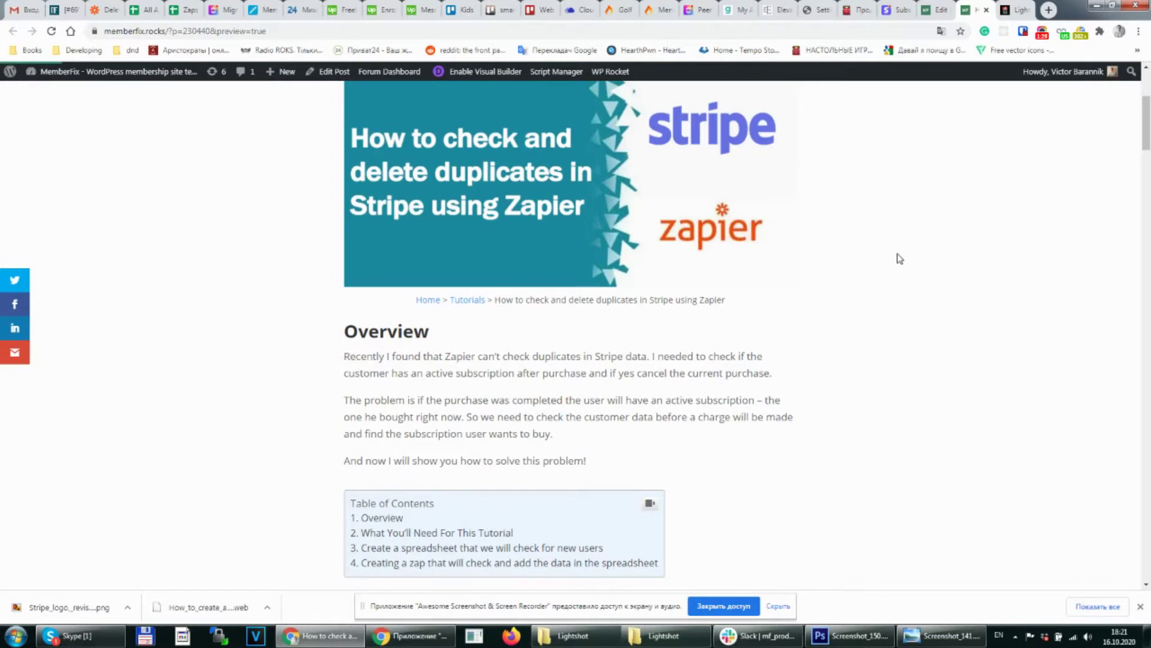
scroll(900, 258, "down", 2)
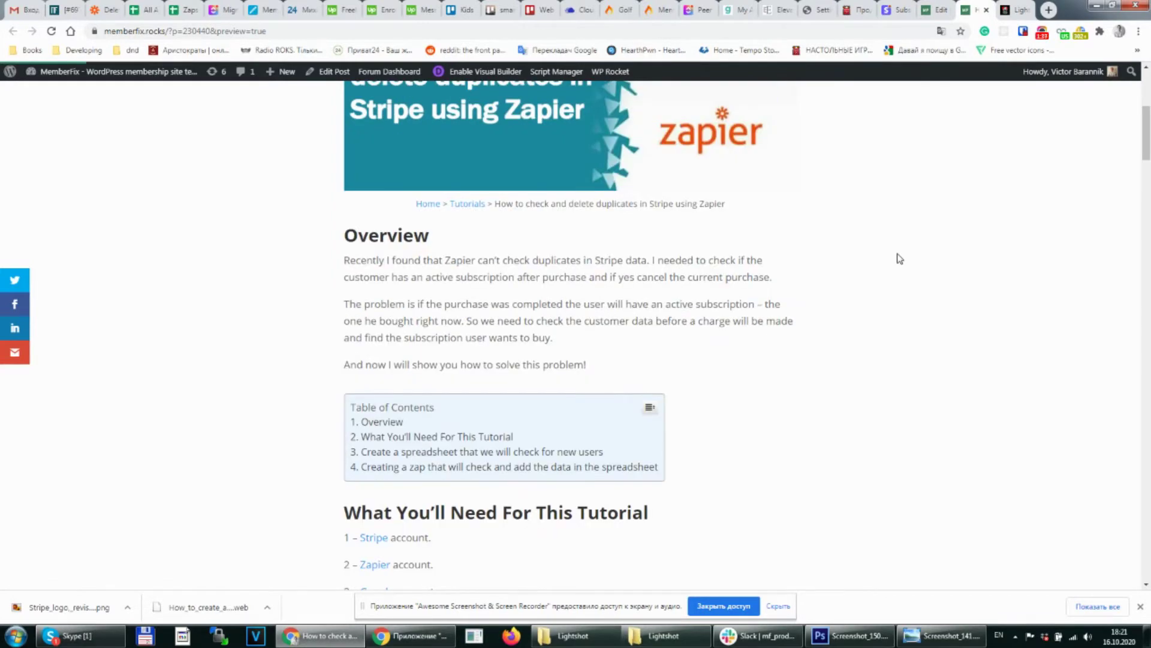
scroll(841, 311, "up", 4)
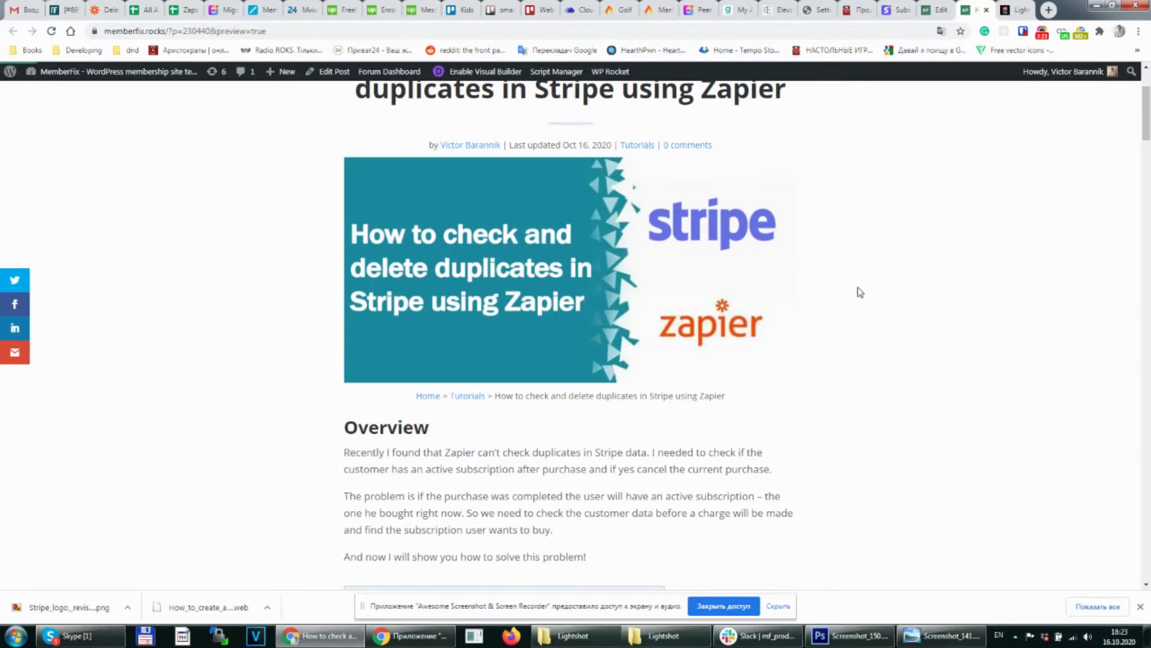
left_click(900, 10)
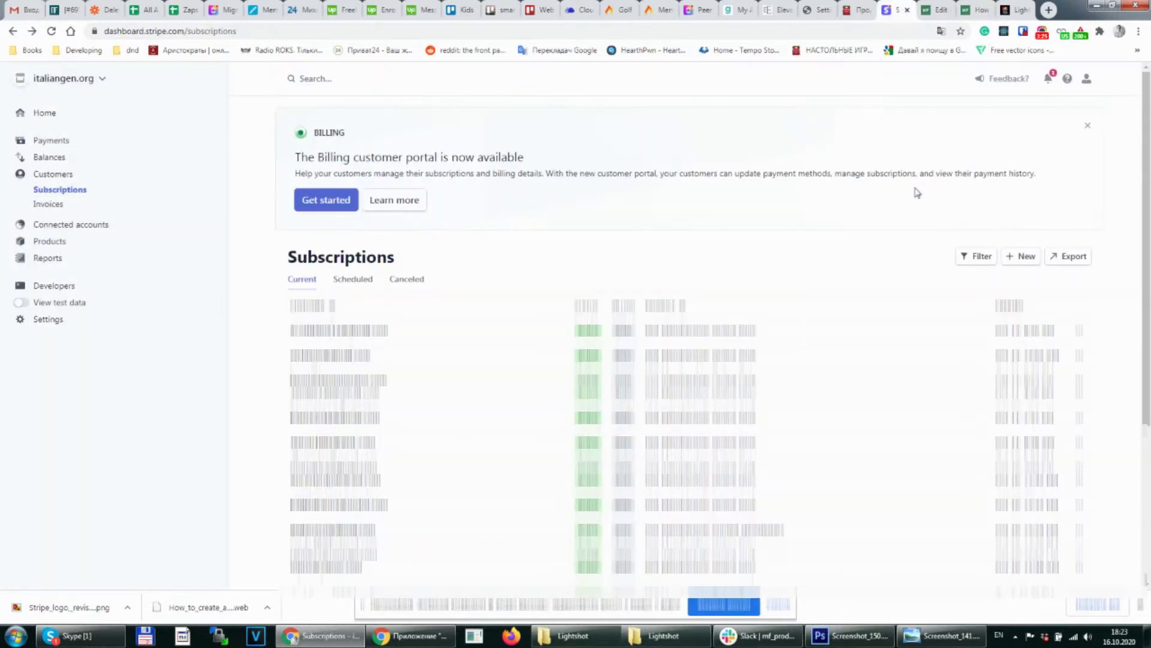
left_click(1074, 257)
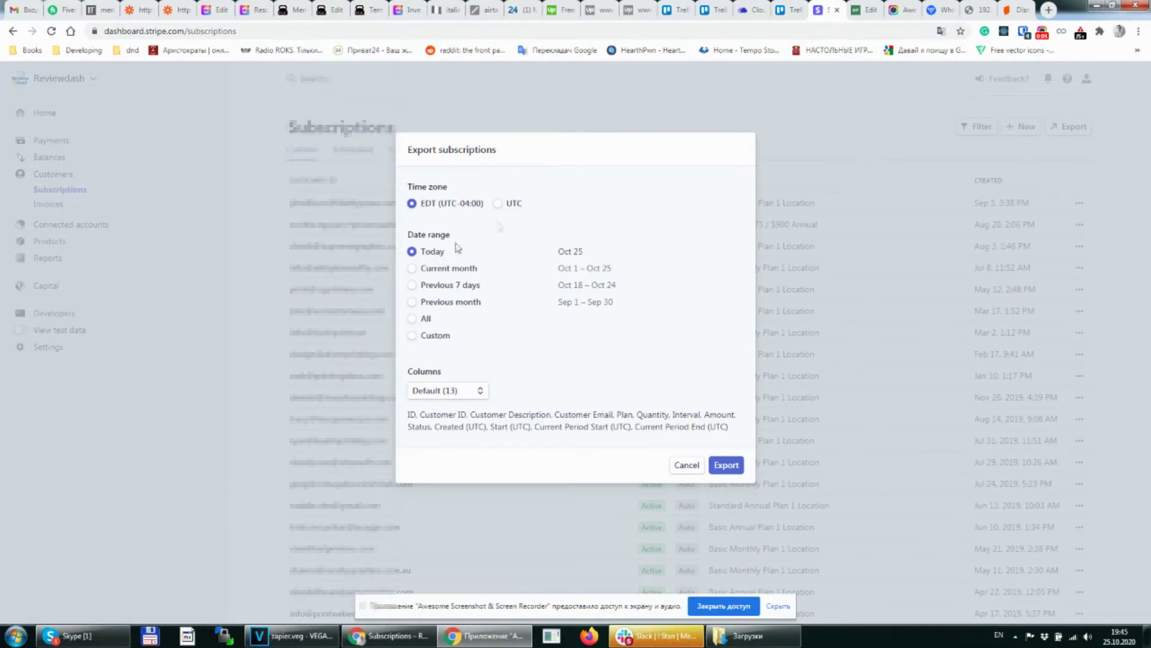
left_click(427, 323)
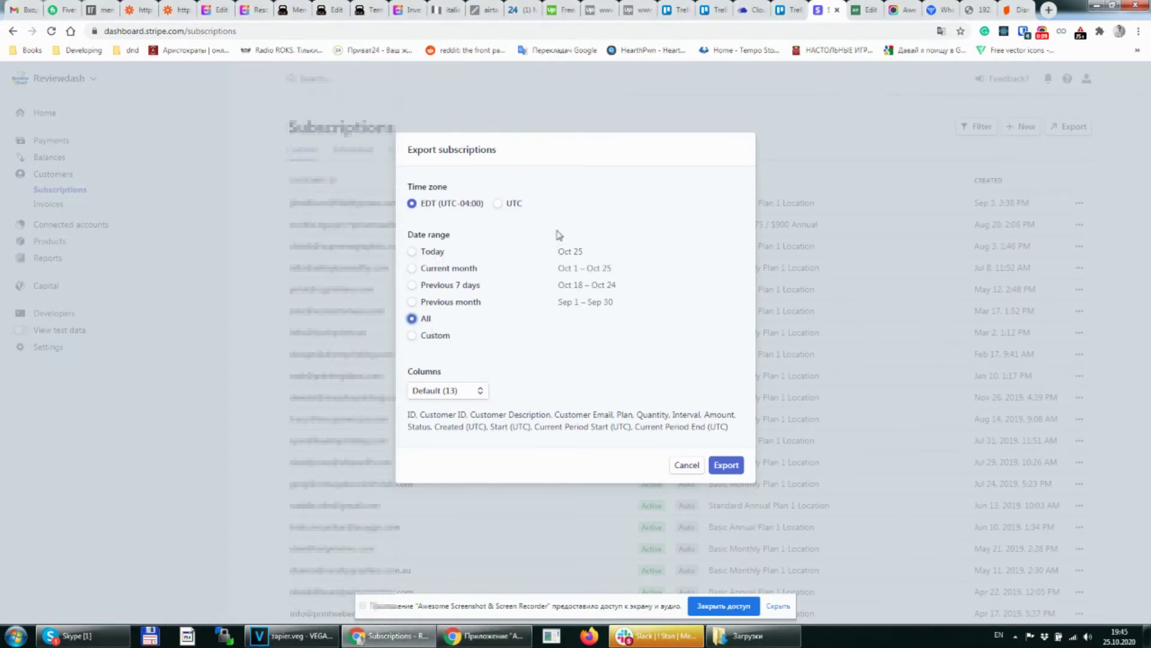
left_click(726, 465)
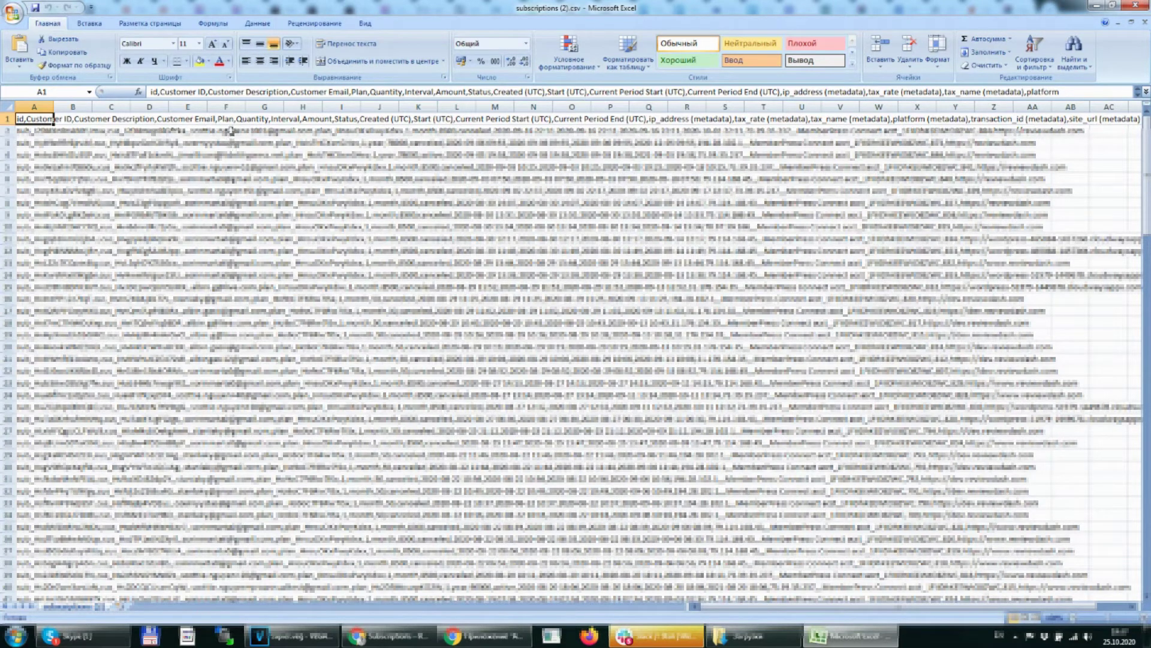
Step: Import subscriptions (2).csv into the sheet as comma-delimited text so id, Customer ID and Customer Email get separate columns
left_click(262, 23)
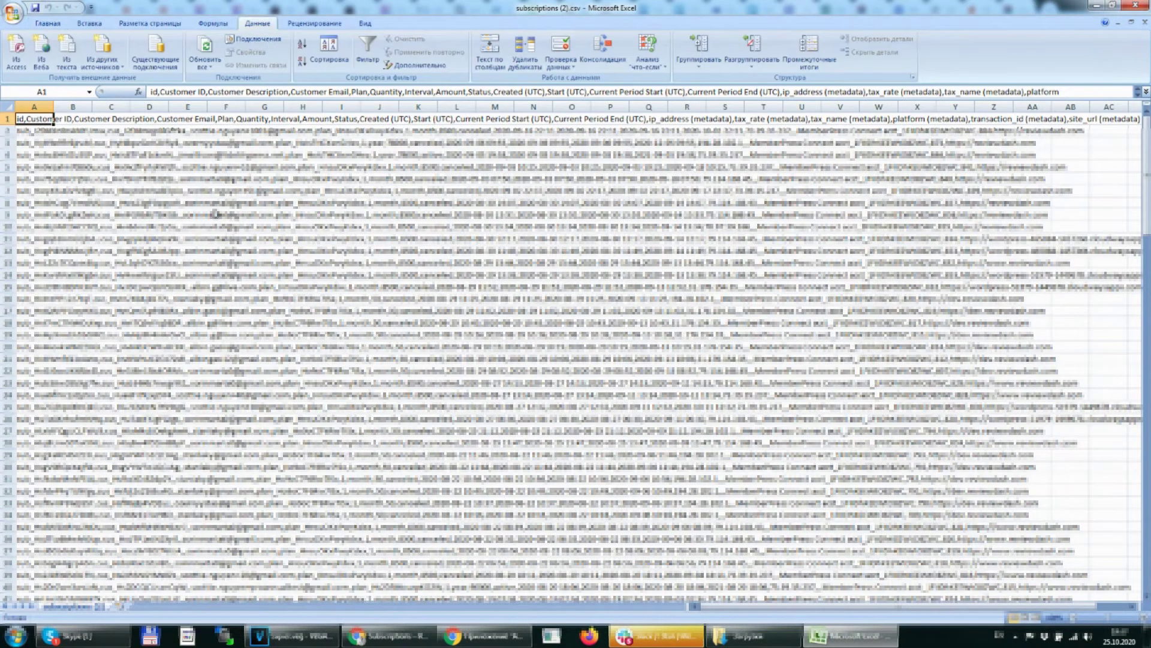
left_click(68, 53)
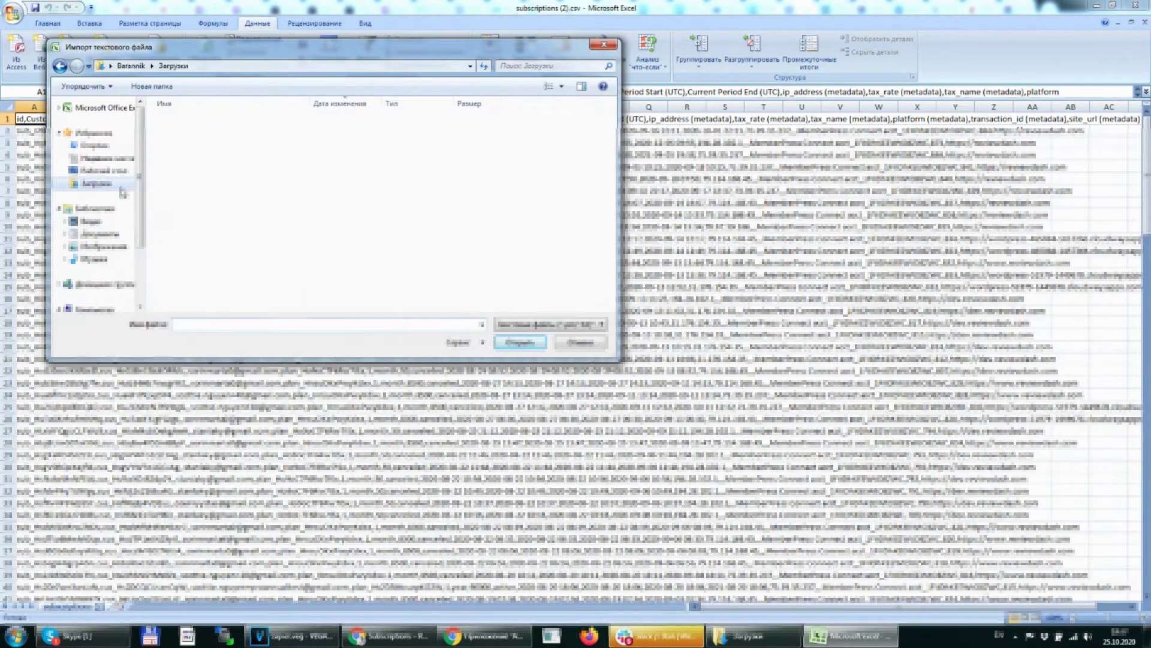
double_click(228, 122)
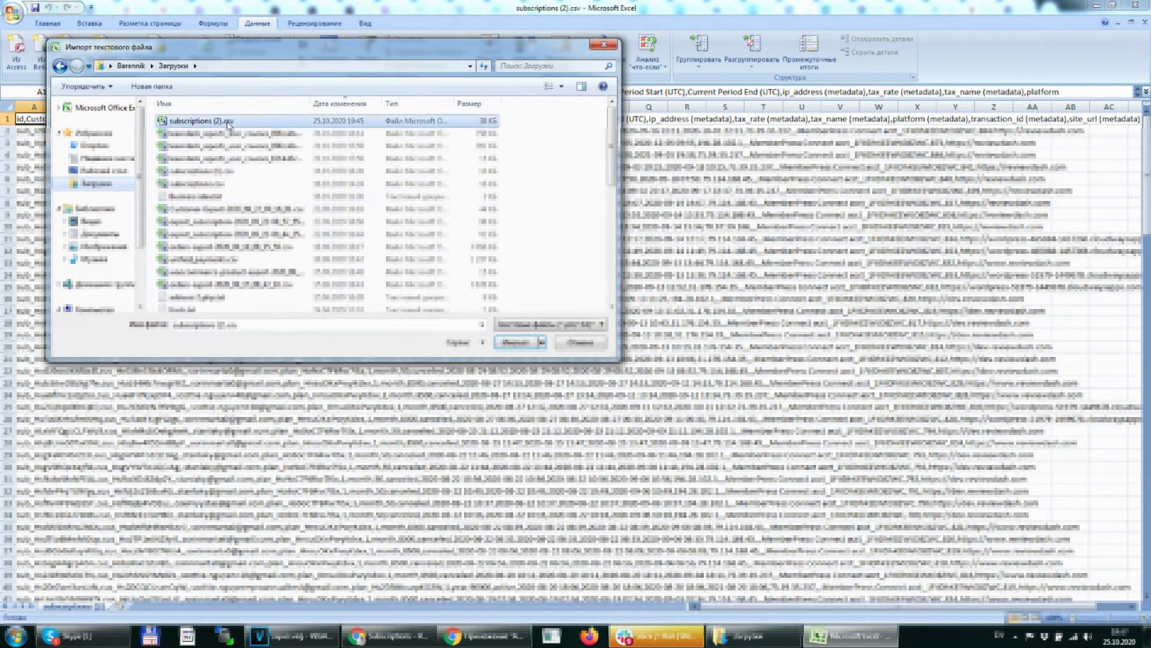
left_click(999, 274)
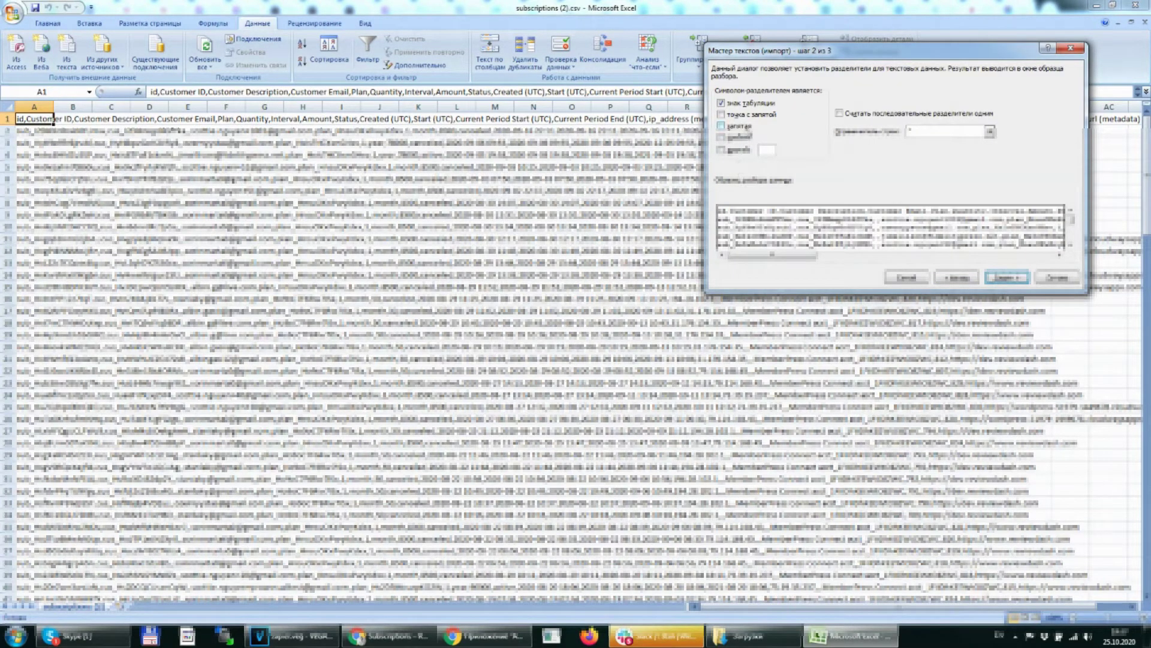
left_click(721, 126)
left_click(1007, 277)
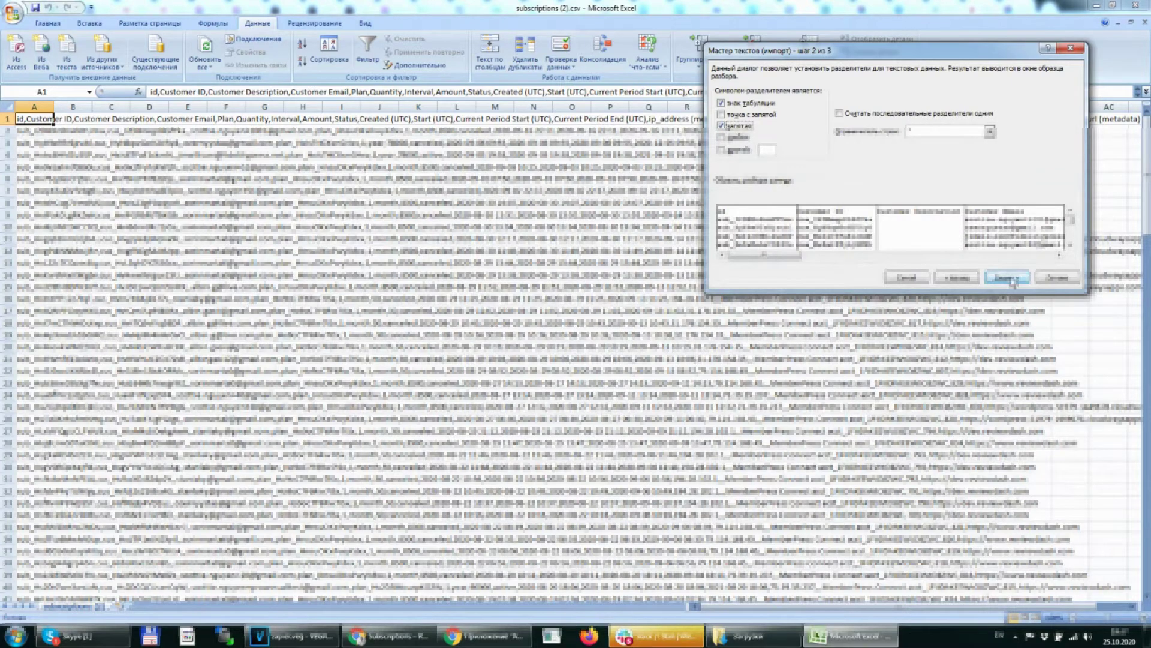
left_click(1057, 277)
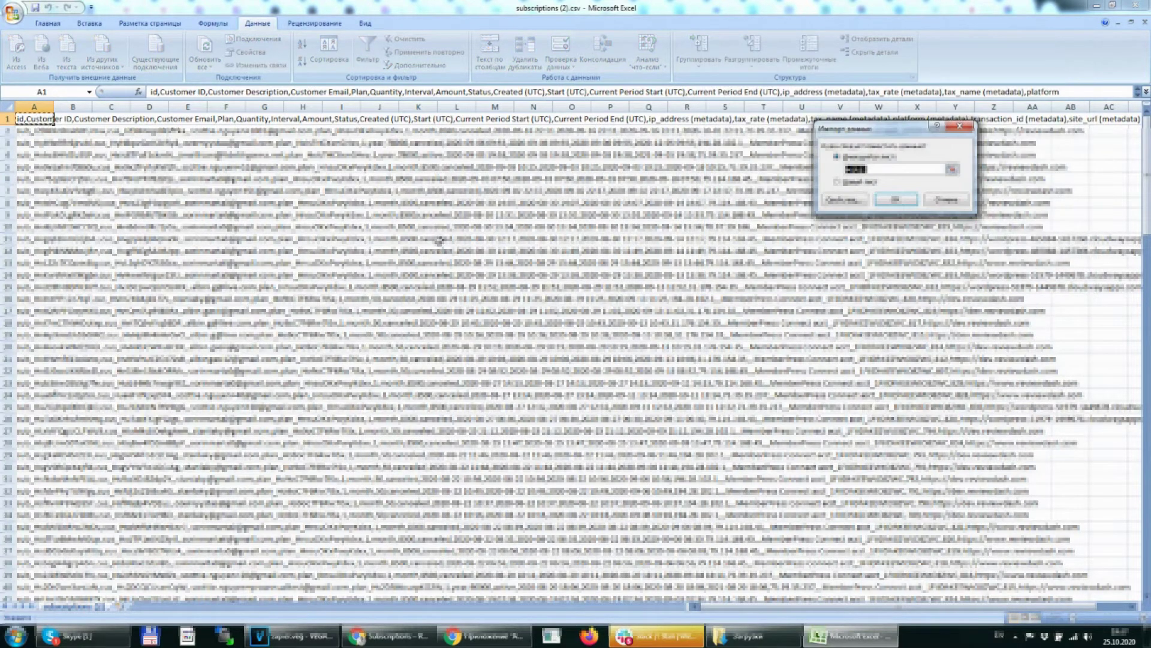
left_click(904, 202)
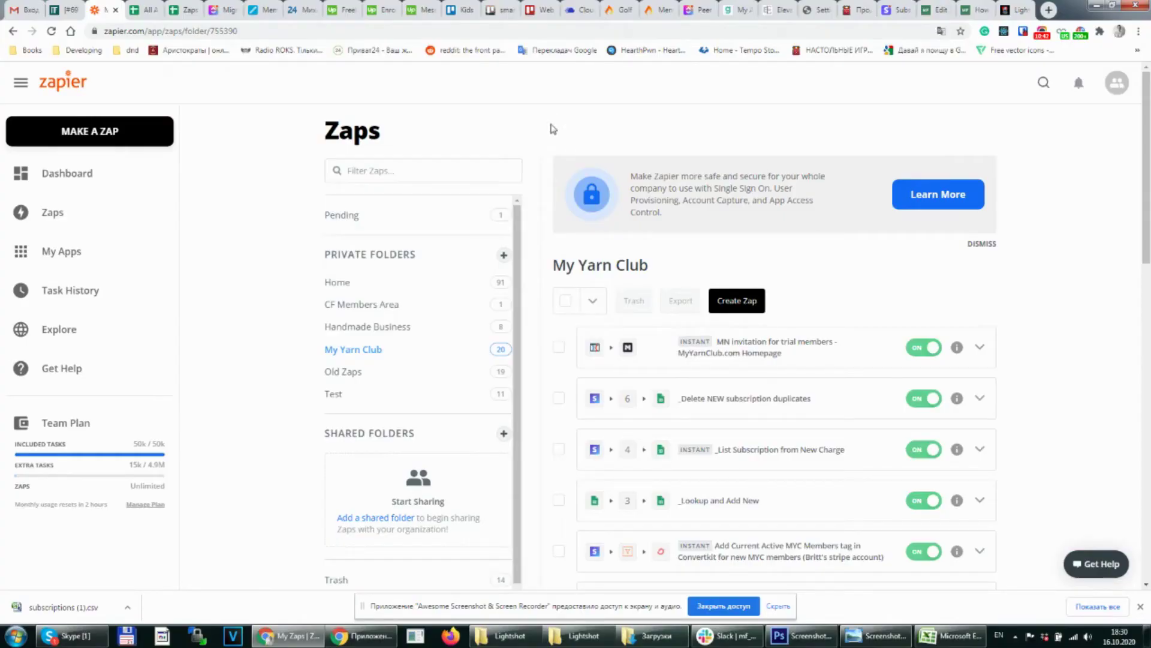
Step: Open the Zap 'Delete current subscription and add new customers to the spreadsheet' and expand its step 2 lookup
left_click(145, 134)
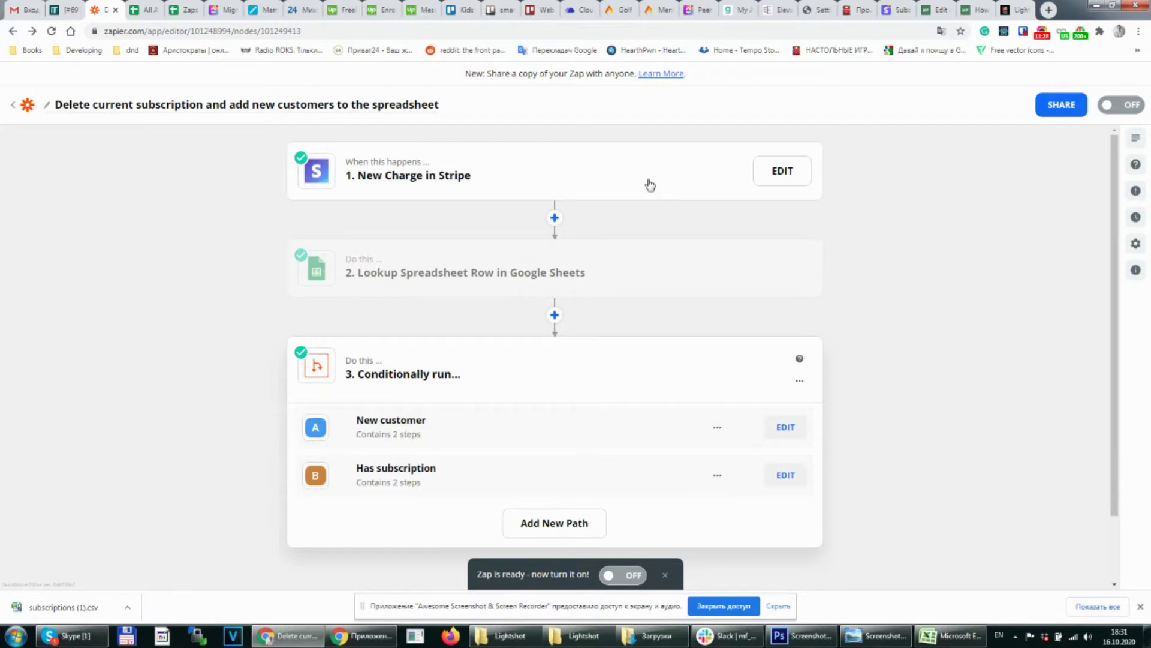
left_click(671, 277)
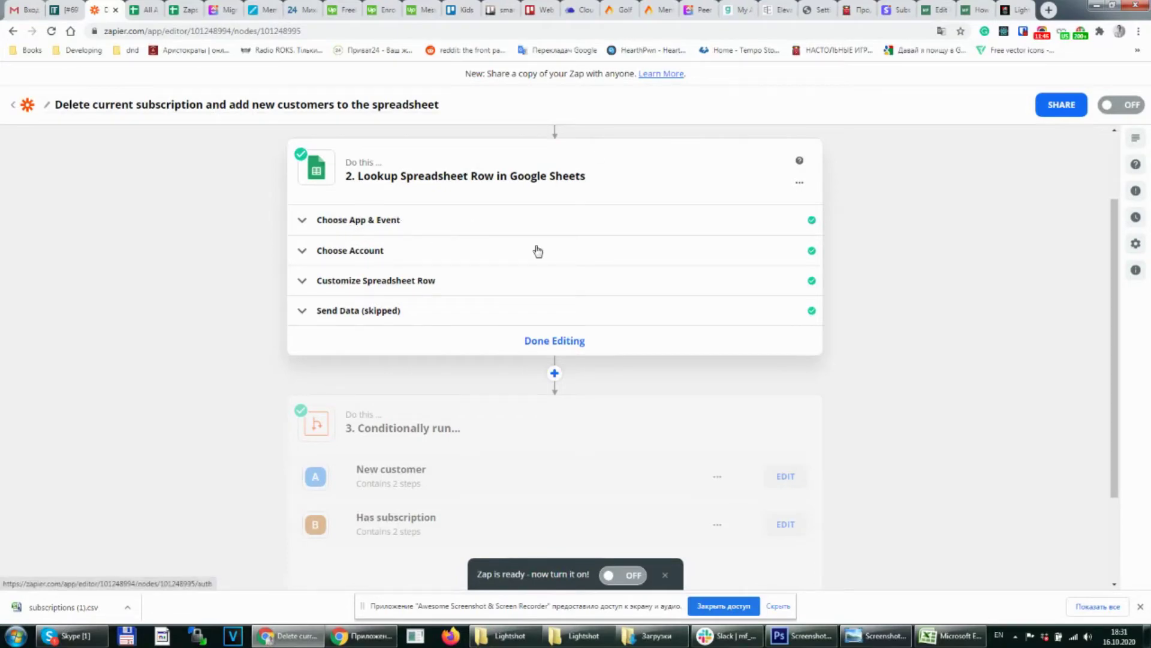
Step: Verify the lookup searches the Email column using the Stripe charge's customer email, then close the step
left_click(520, 292)
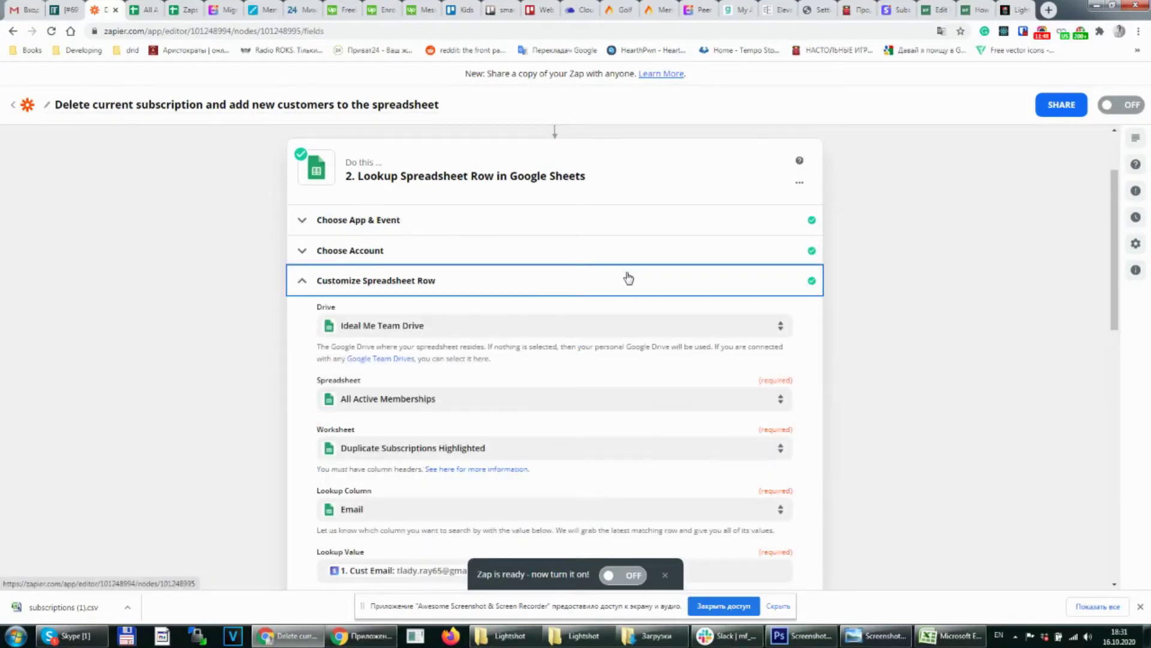
scroll(566, 254, "down", 2)
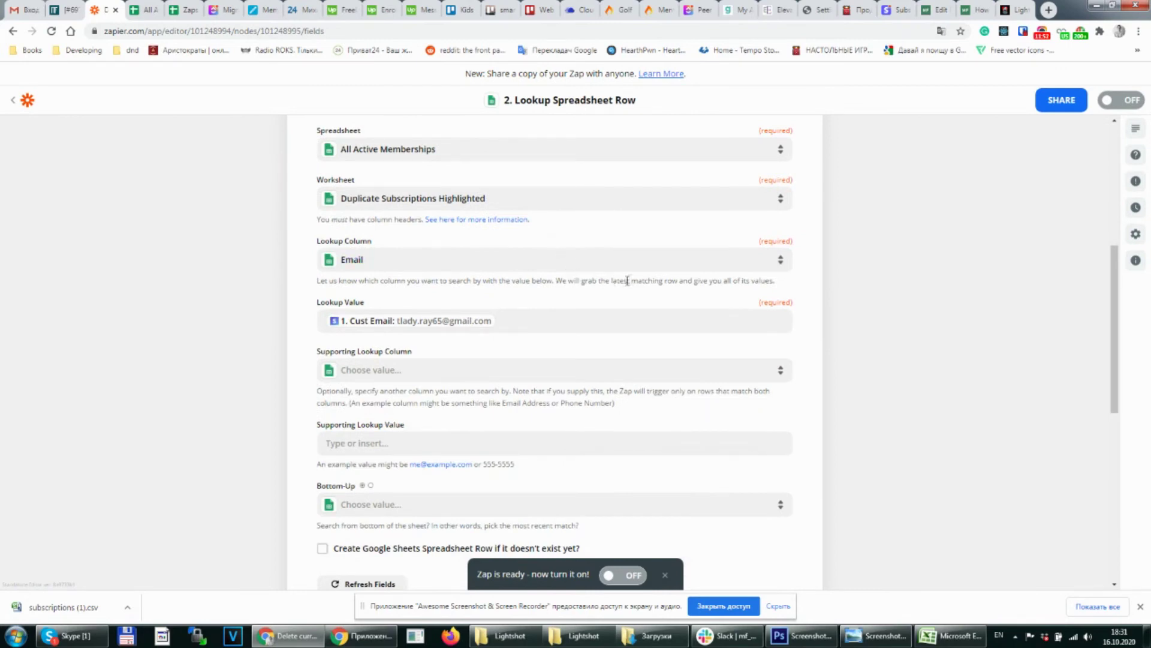
left_click(584, 321)
left_click(915, 306)
scroll(562, 295, "down", 1)
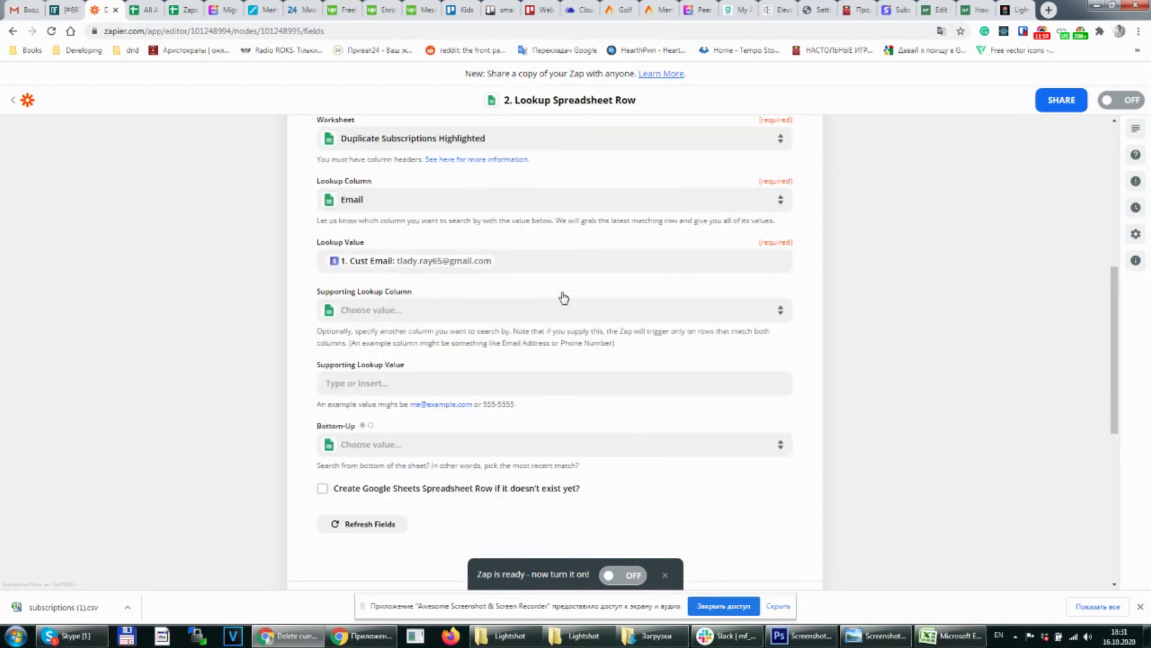
scroll(561, 279, "down", 2)
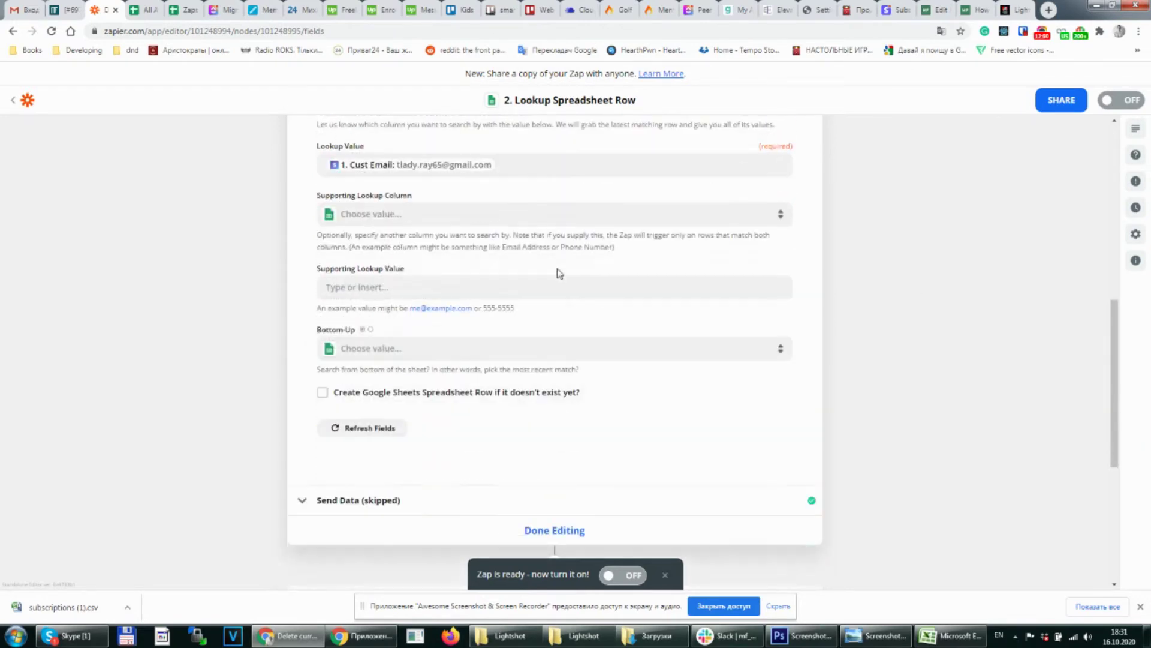
left_click(597, 512)
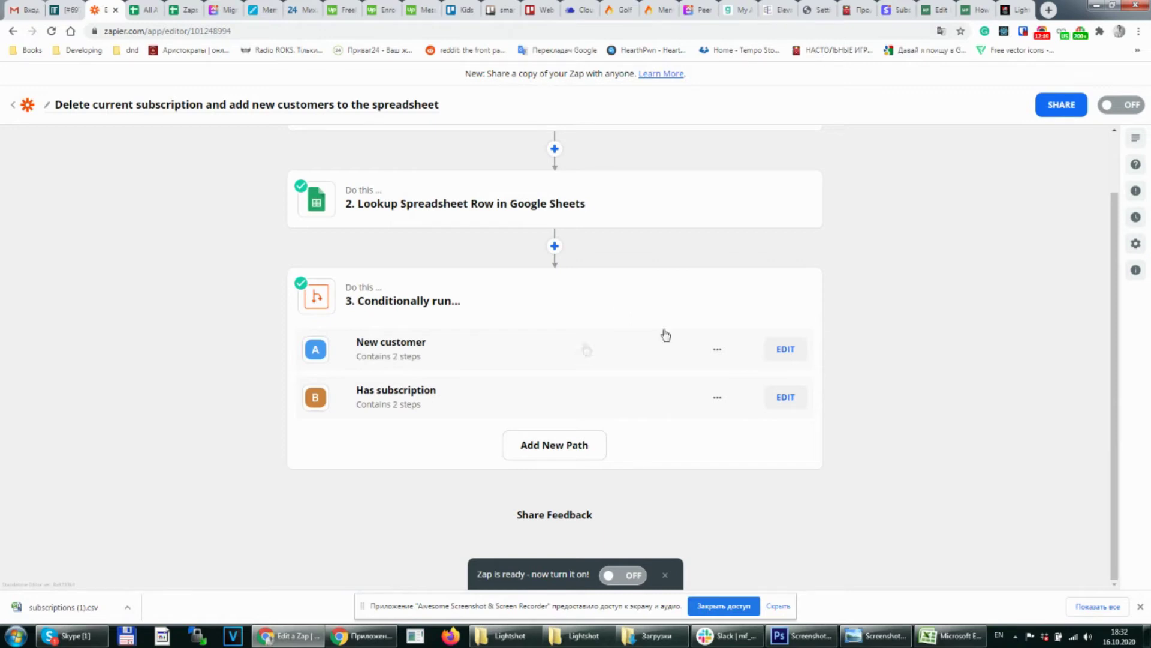
Step: Test the New customer path's email-equals-column-A rule, then open step 5, Find or Create Row
left_click(797, 349)
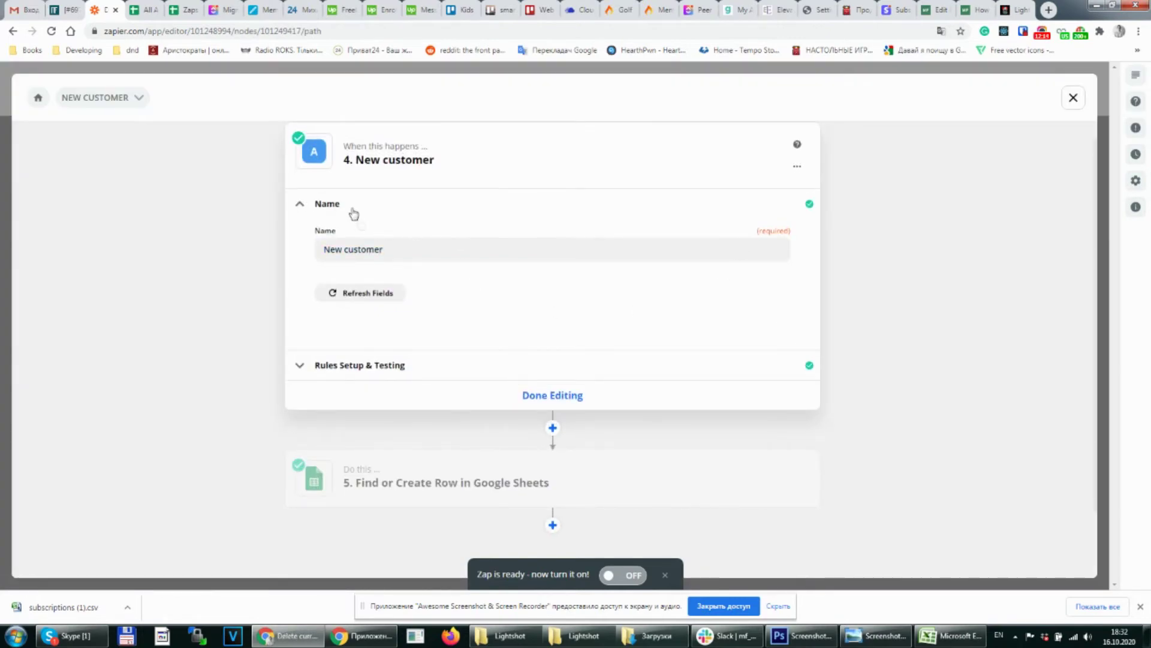
left_click(313, 364)
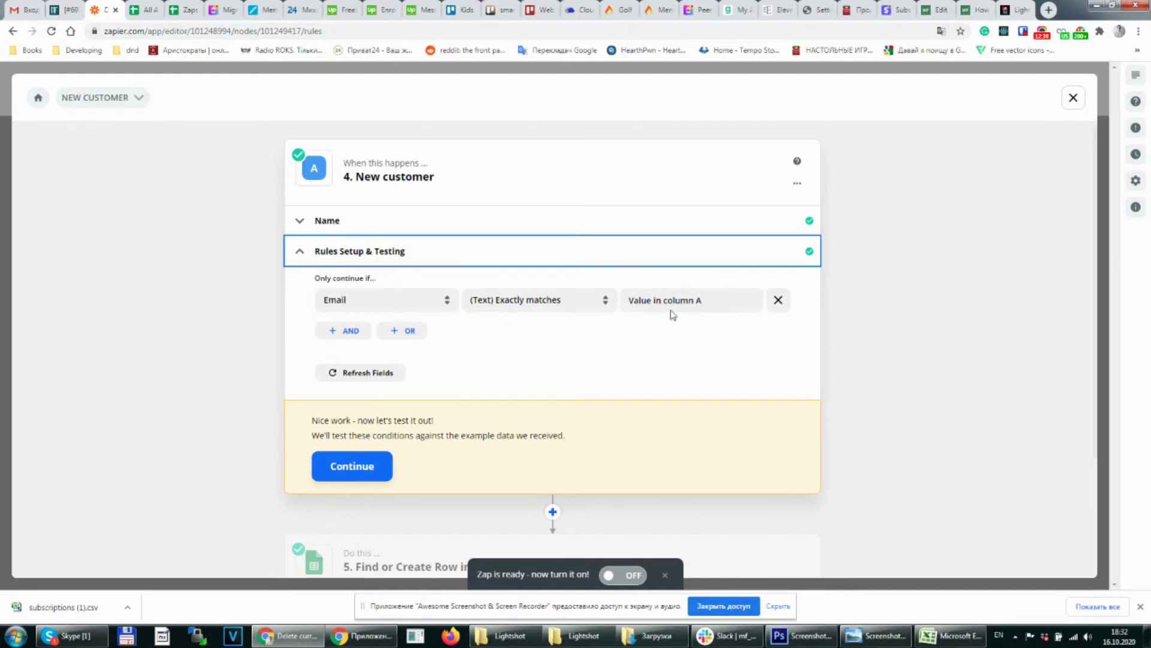
scroll(683, 273, "down", 2)
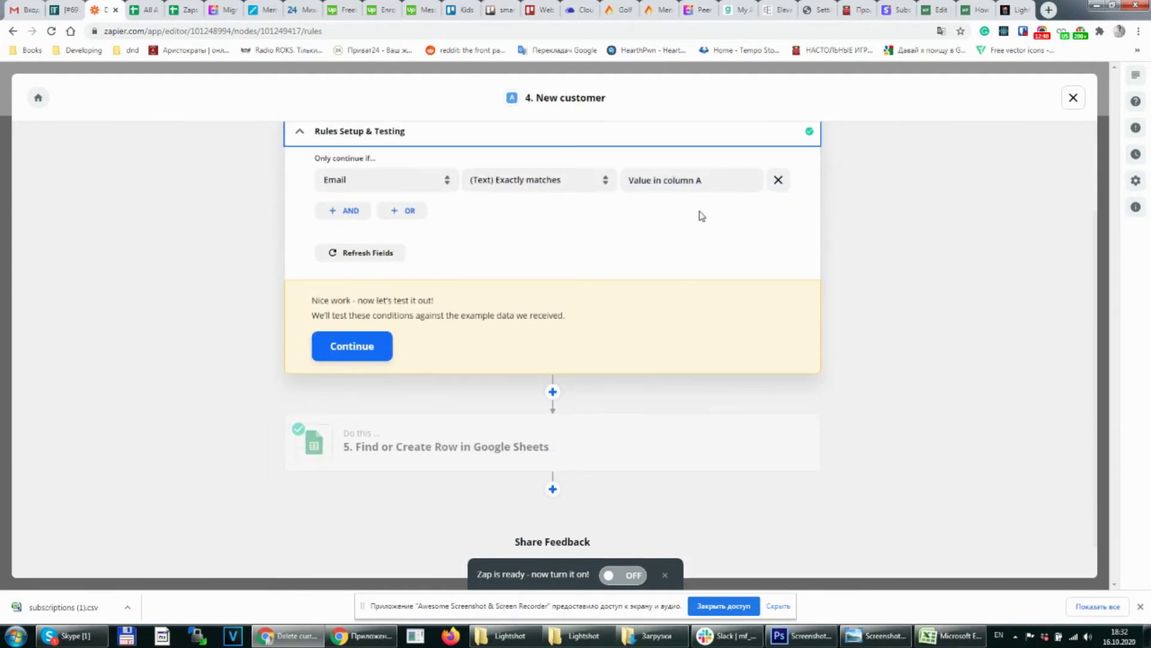
left_click(377, 356)
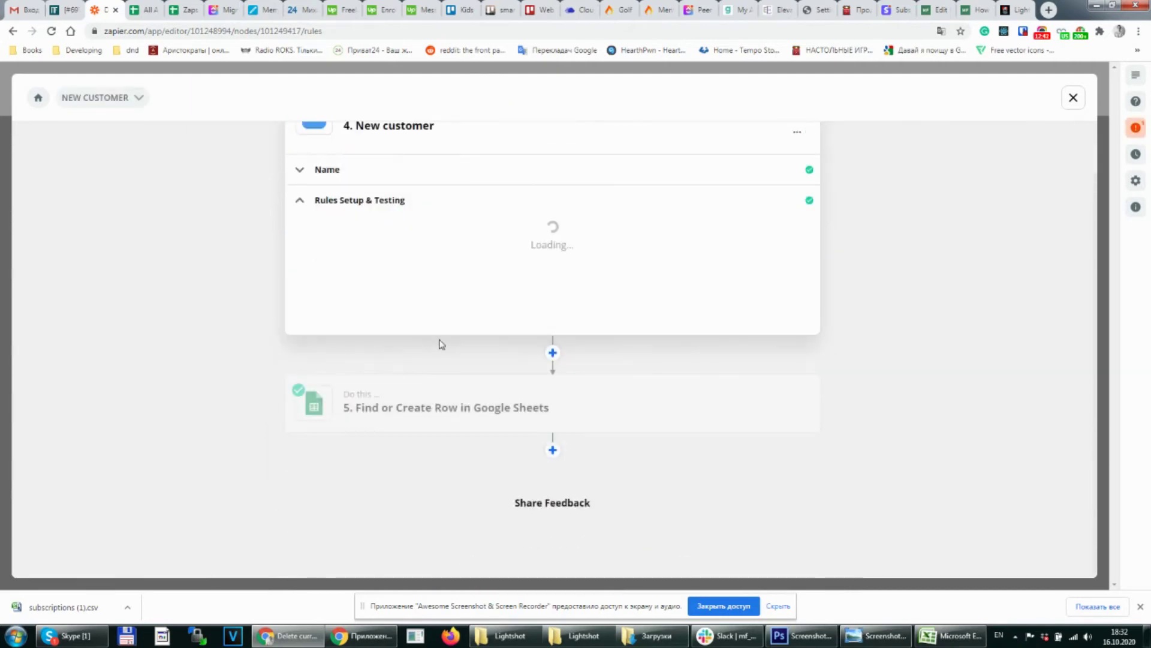
scroll(503, 323, "down", 1)
left_click(528, 457)
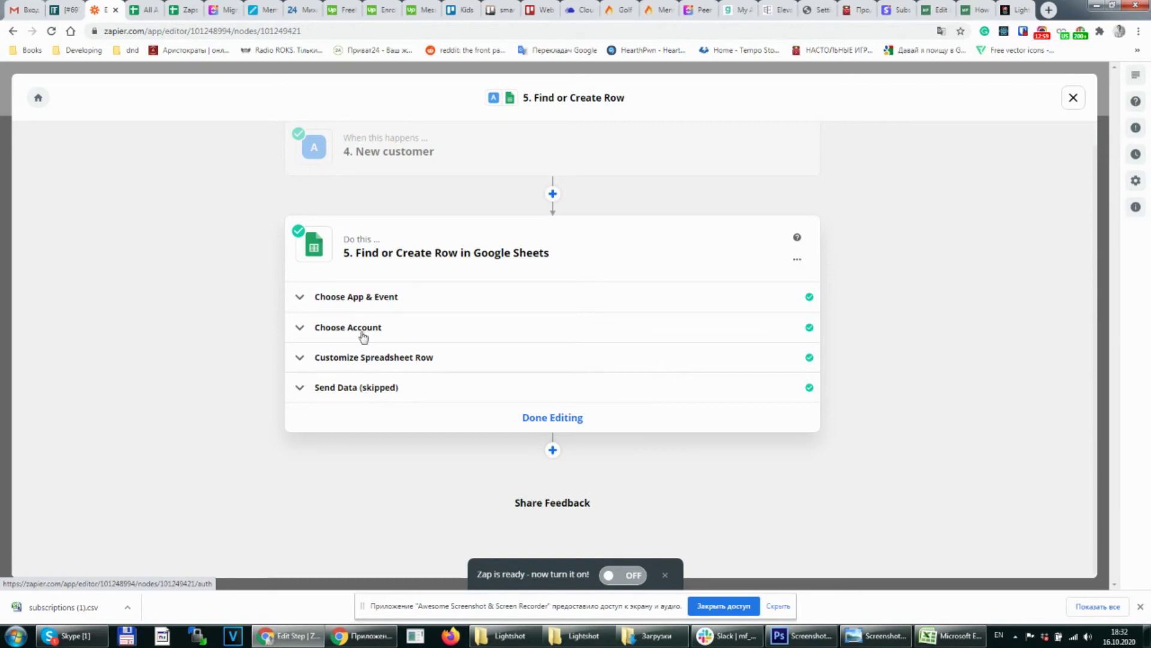
Step: Review step 5's mapped spreadsheet row fields, then close the path editor back to the full Zap
left_click(433, 359)
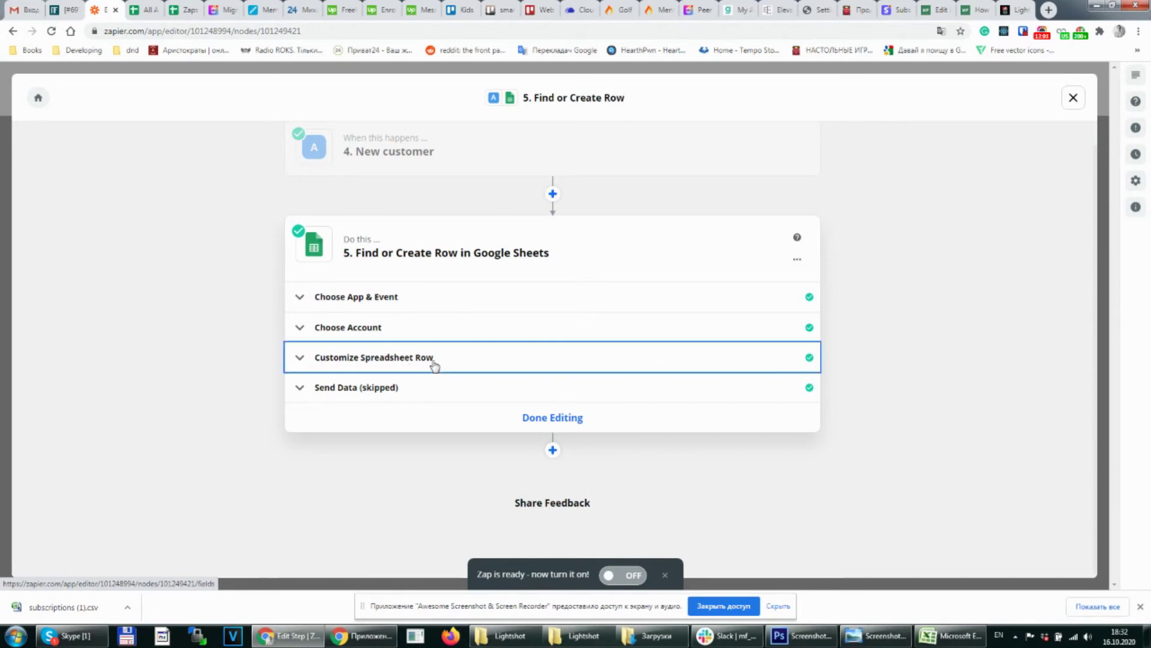
scroll(478, 358, "down", 8)
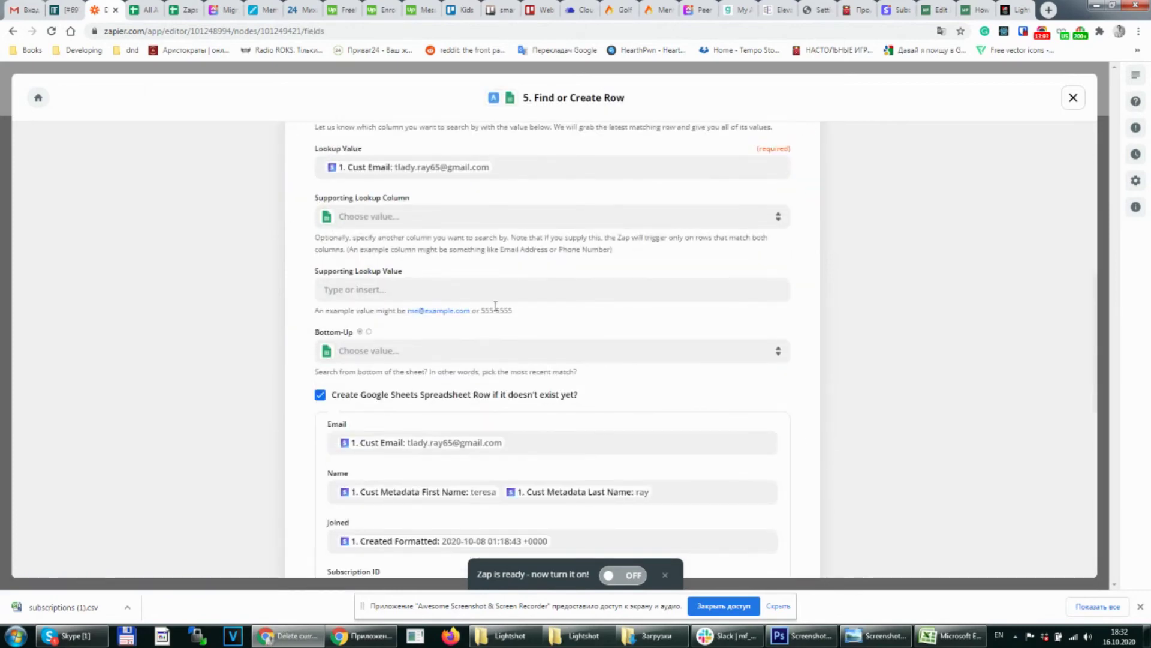
scroll(495, 300, "up", 2)
scroll(473, 252, "down", 2)
scroll(465, 231, "down", 1)
scroll(466, 232, "down", 1)
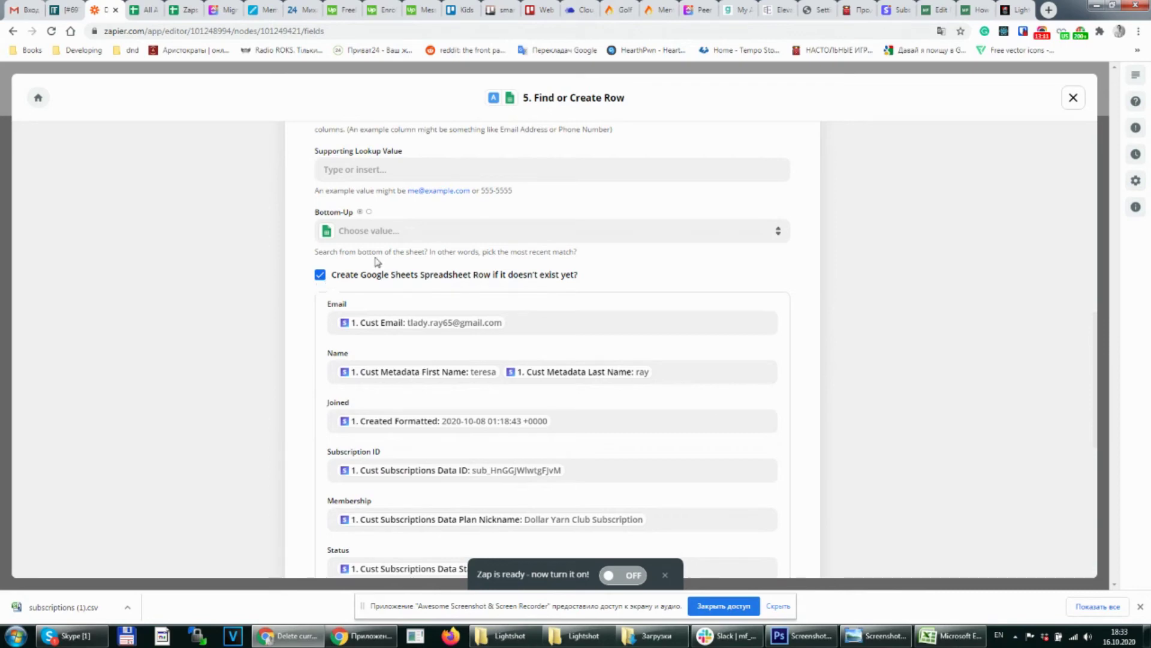
scroll(390, 257, "down", 3)
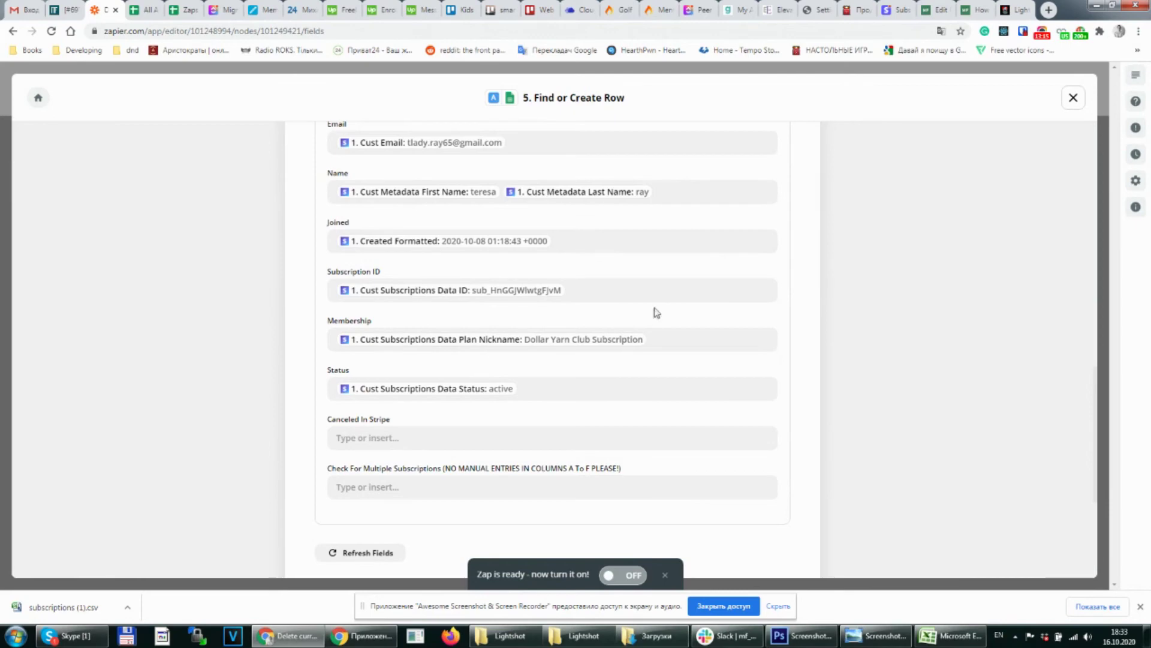
scroll(654, 311, "down", 2)
scroll(656, 311, "up", 3)
scroll(657, 312, "up", 1)
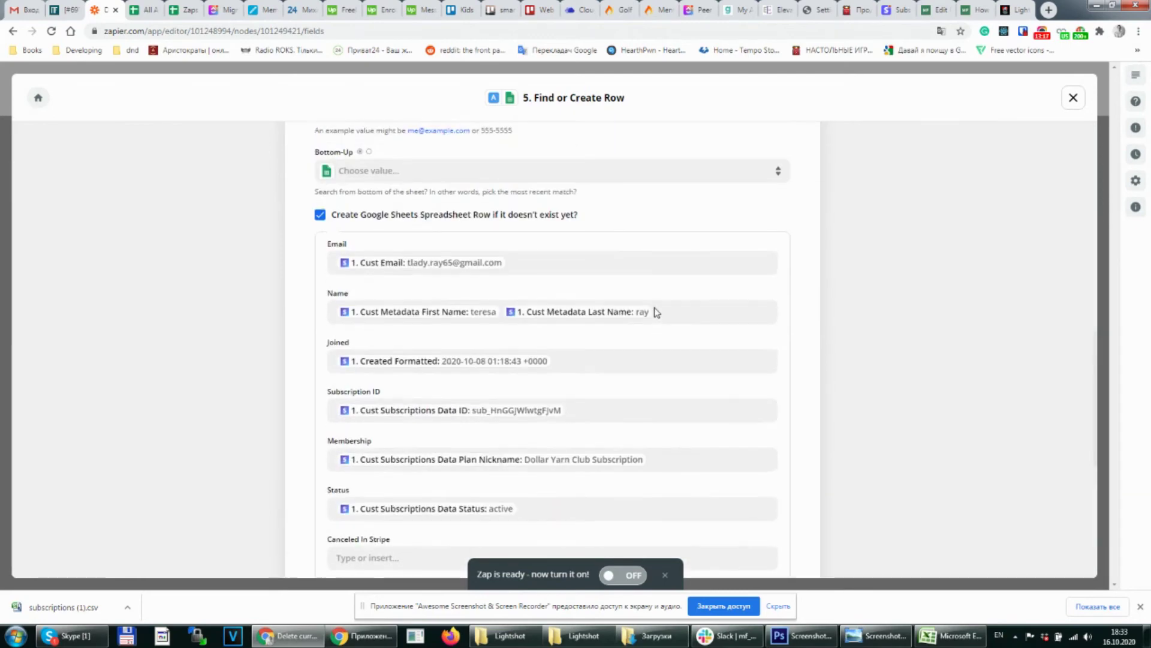
scroll(655, 310, "down", 1)
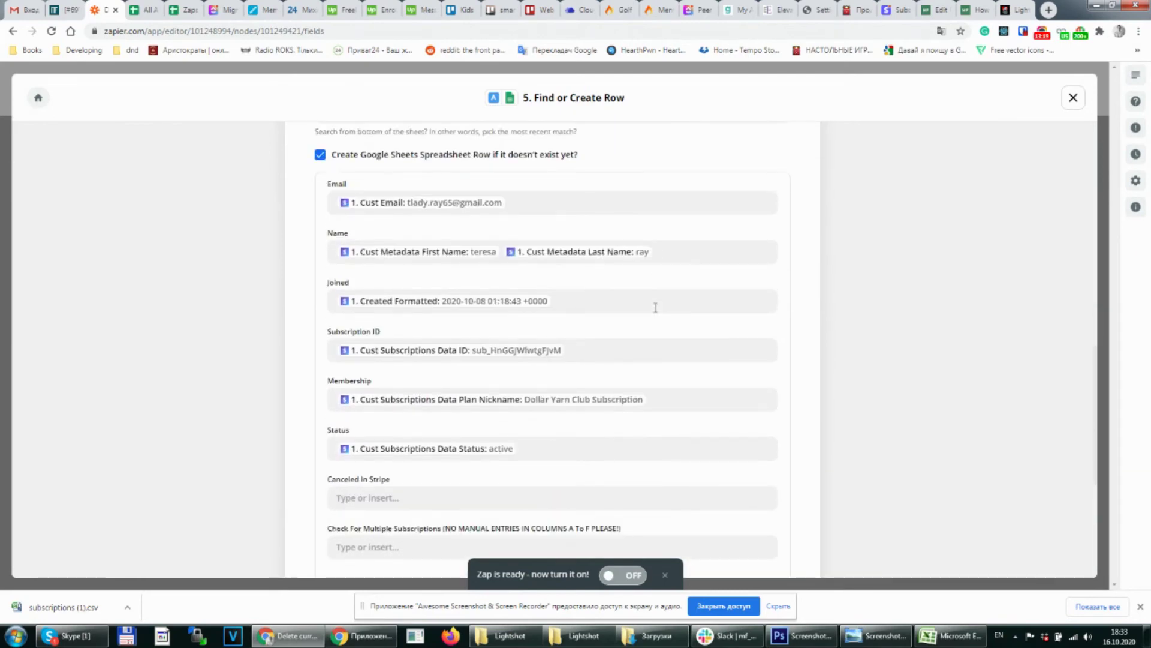
scroll(566, 294, "up", 10)
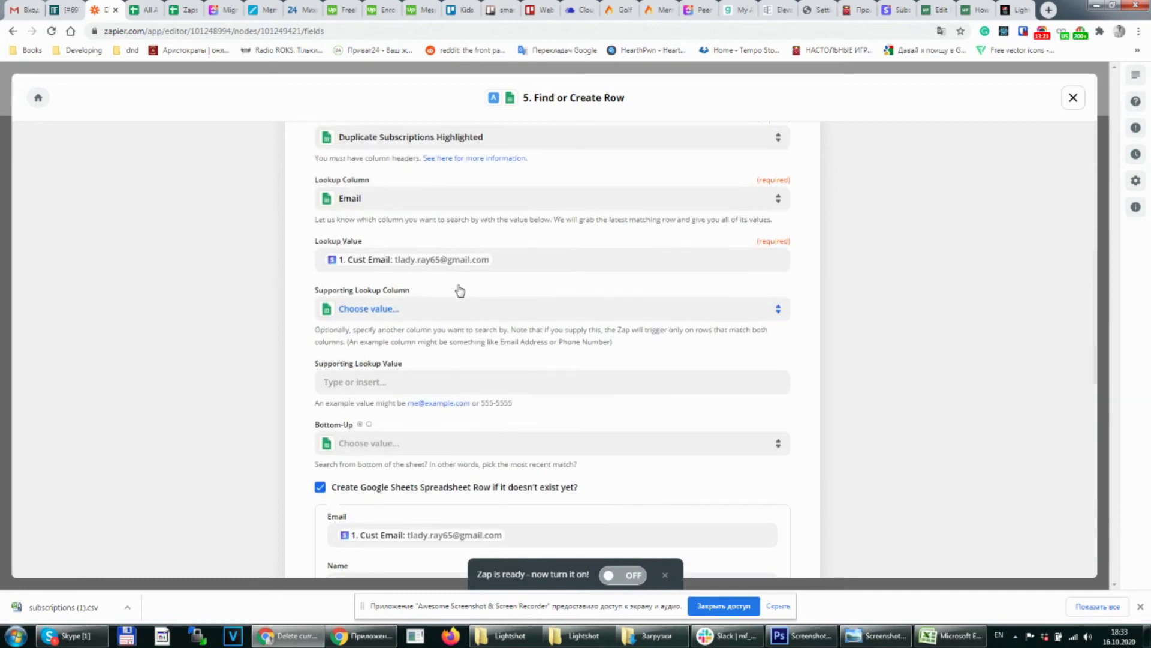
scroll(524, 279, "up", 2)
left_click(299, 379)
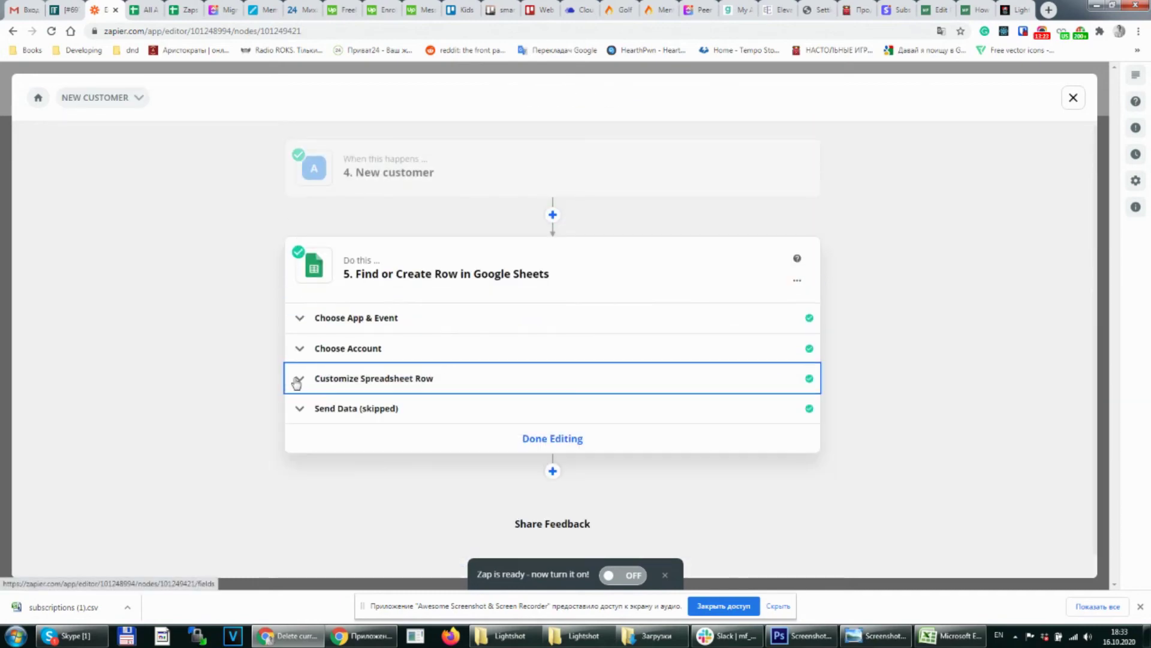
left_click(1073, 97)
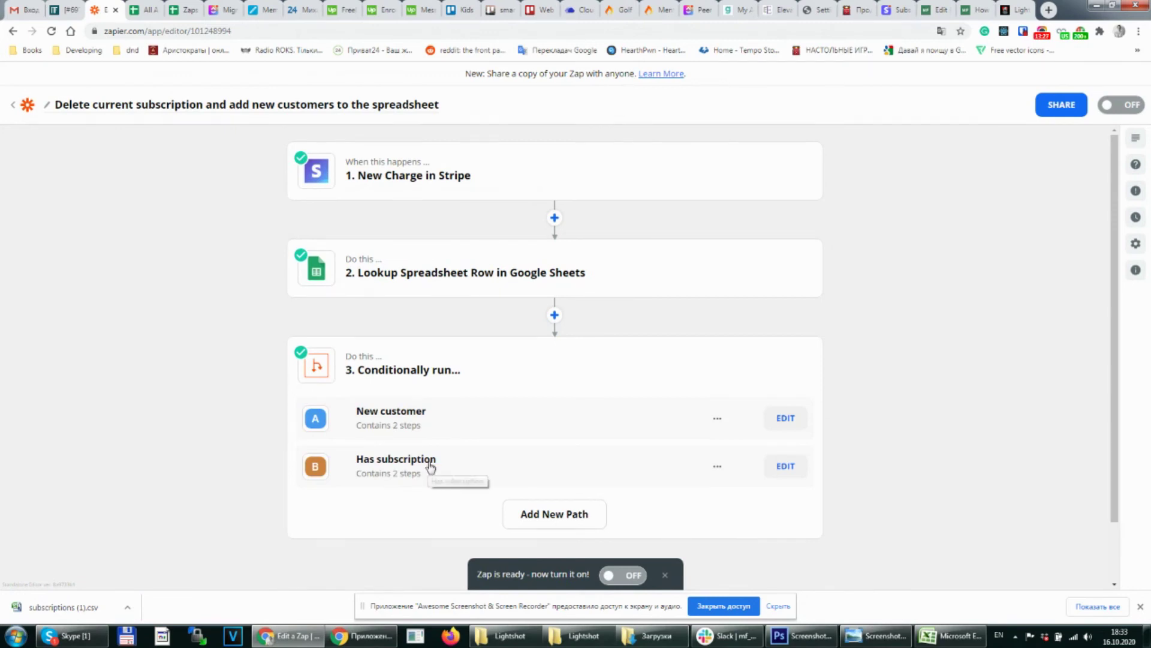
Step: Test the Has subscription rules (email not in column A, status contains Active) and close its conditions
left_click(785, 466)
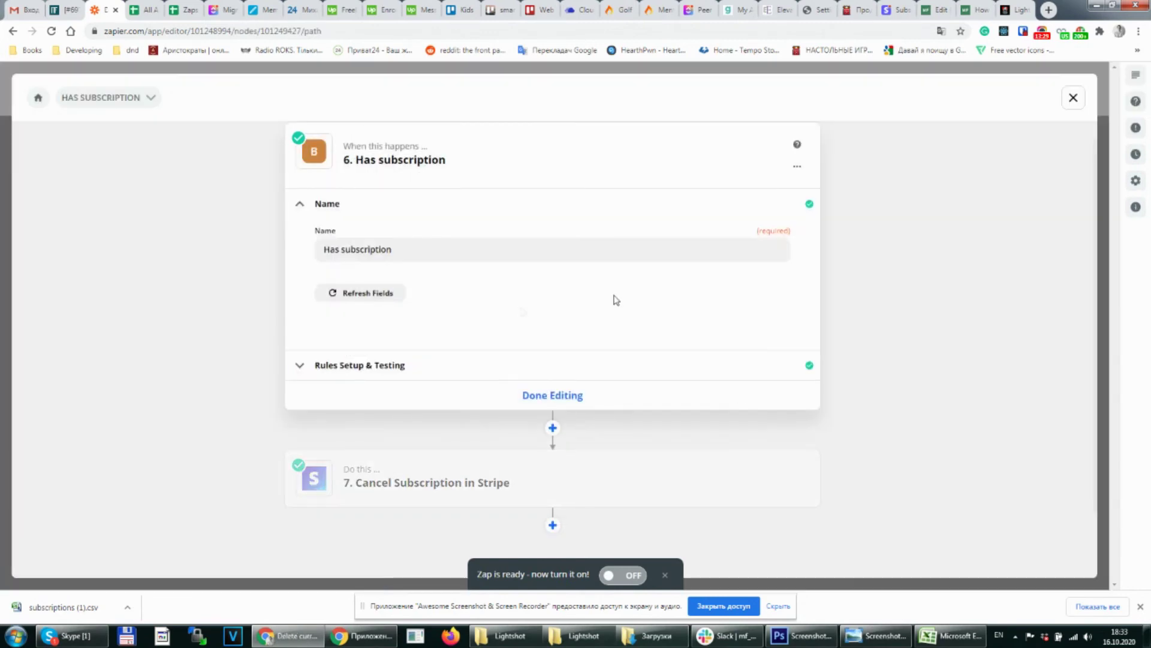
left_click(389, 369)
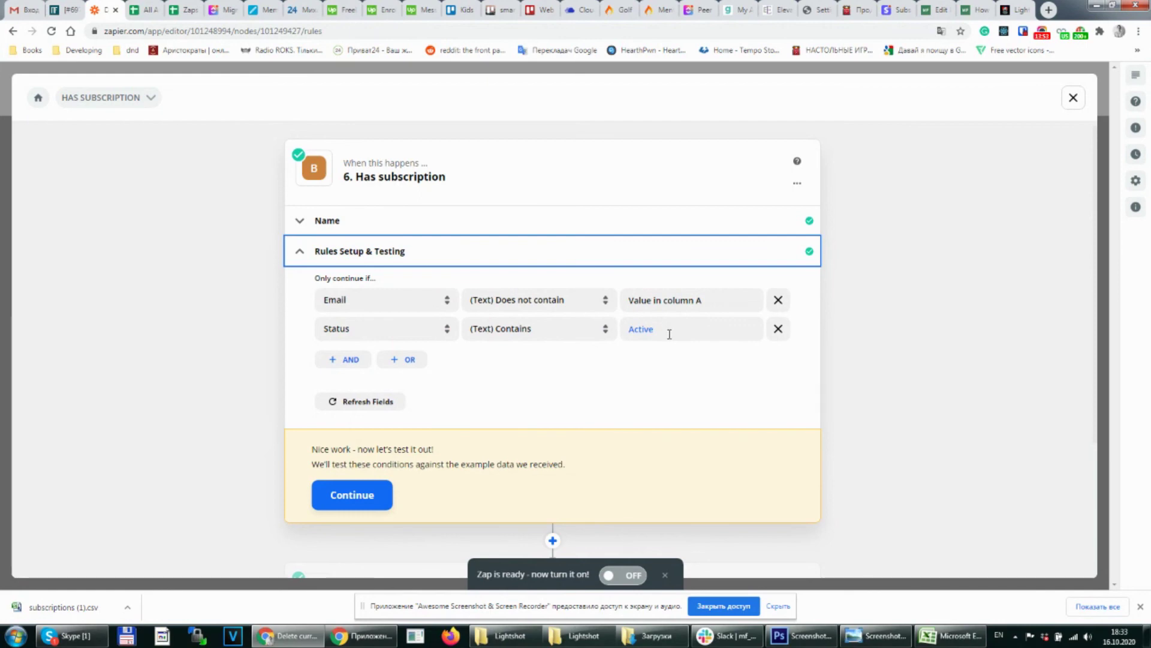
left_click(369, 505)
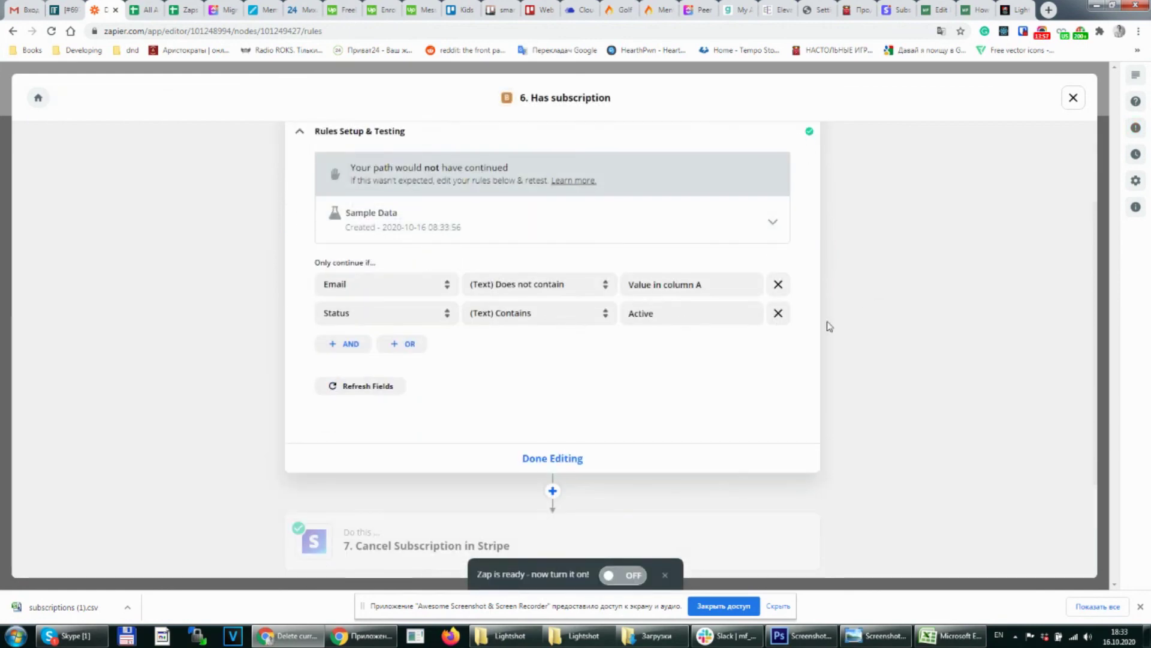
left_click(630, 351)
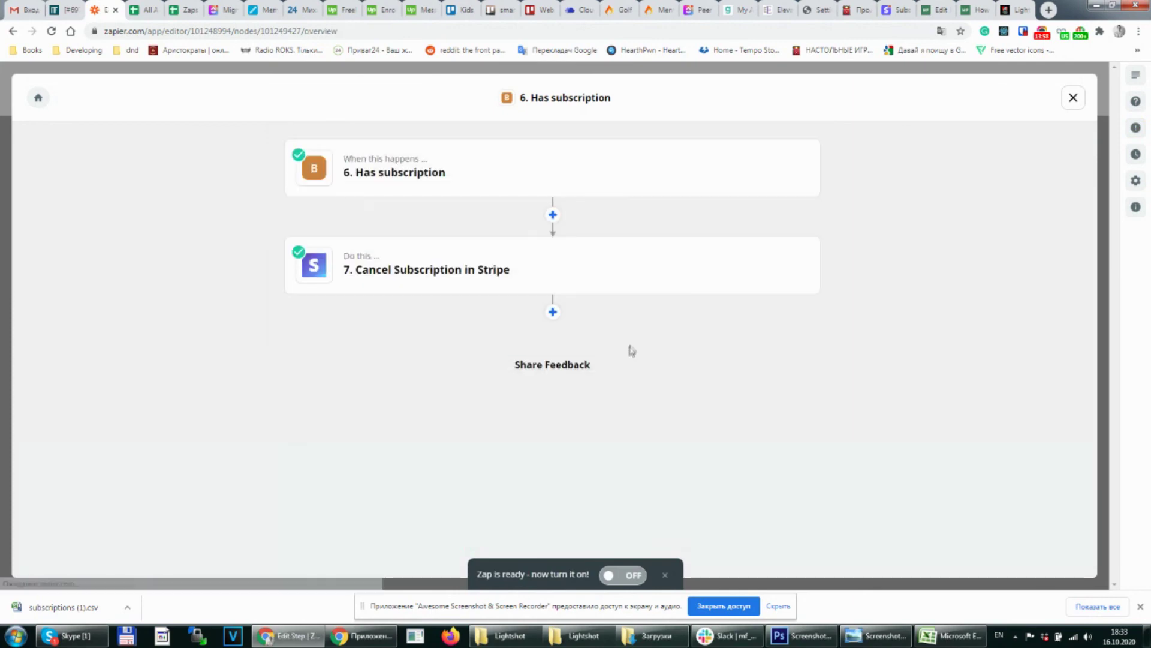
Step: Check step 7 cancels the spreadsheet-mapped subscription ID, then close back to the Zap overview
left_click(597, 282)
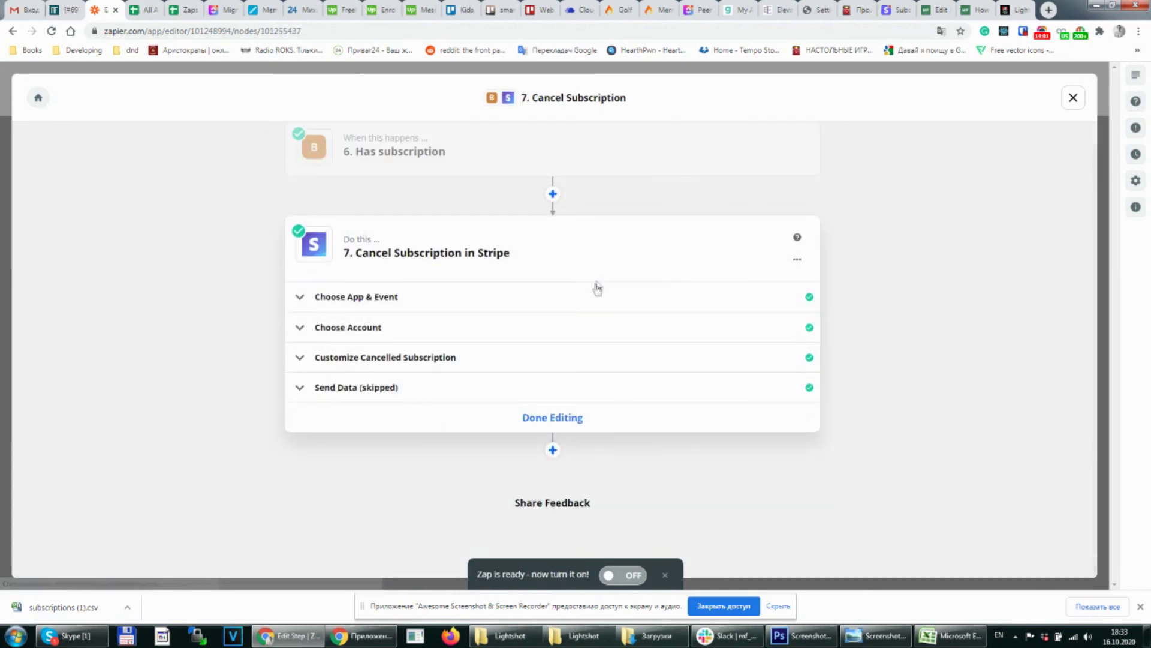
left_click(542, 359)
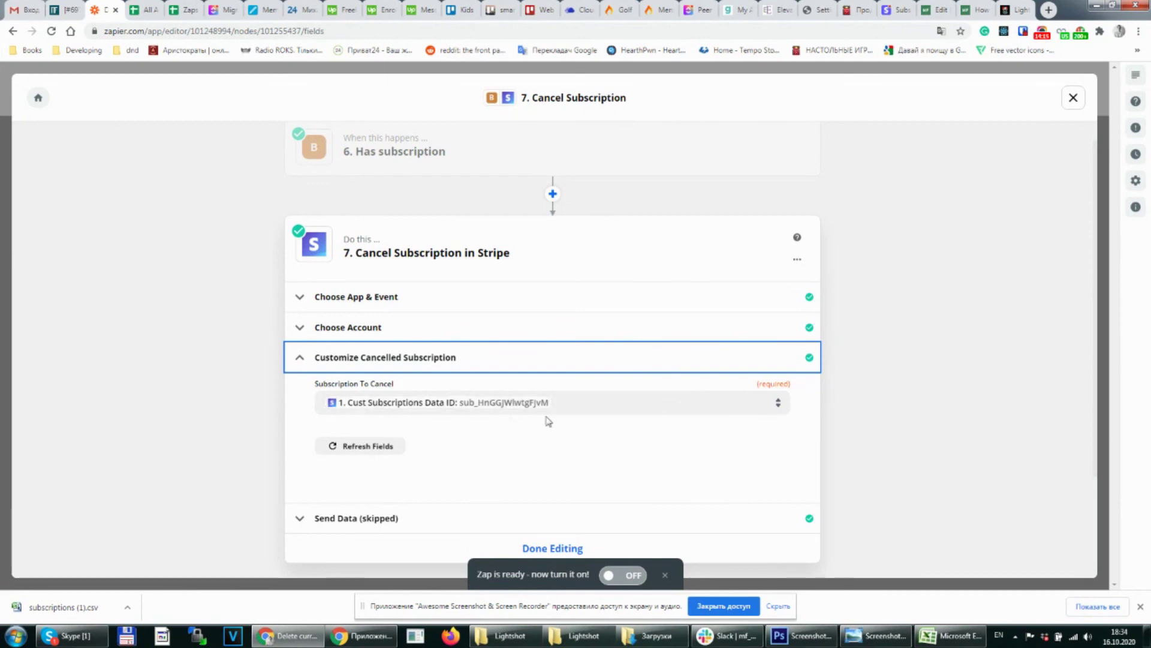
left_click(590, 548)
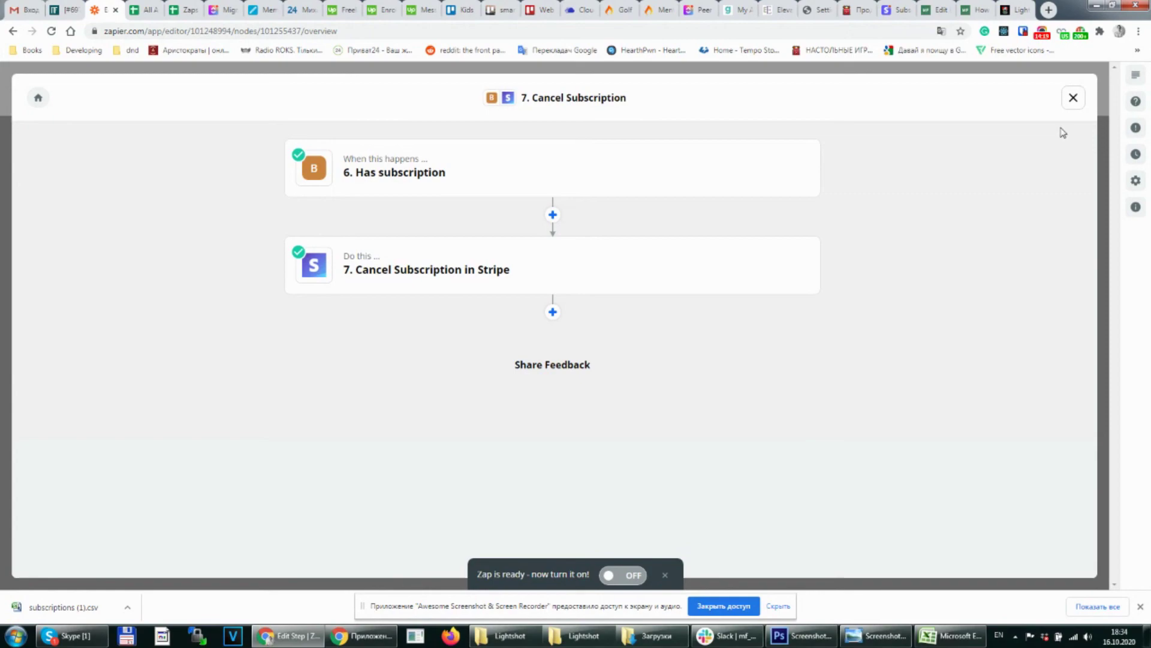
left_click(1074, 98)
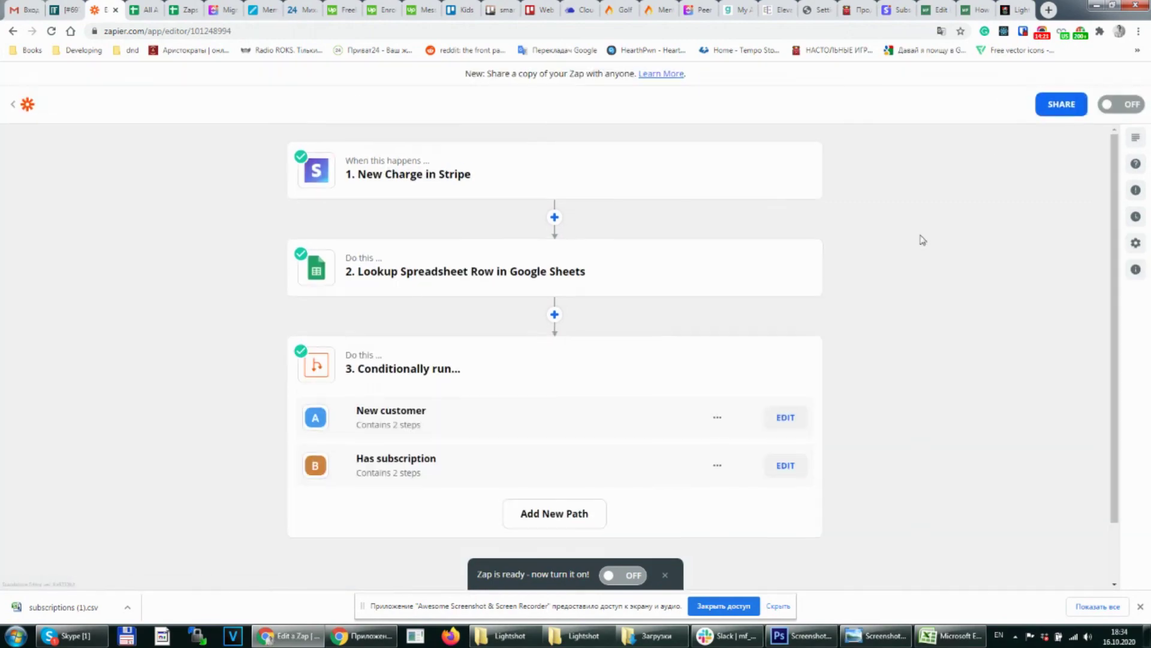